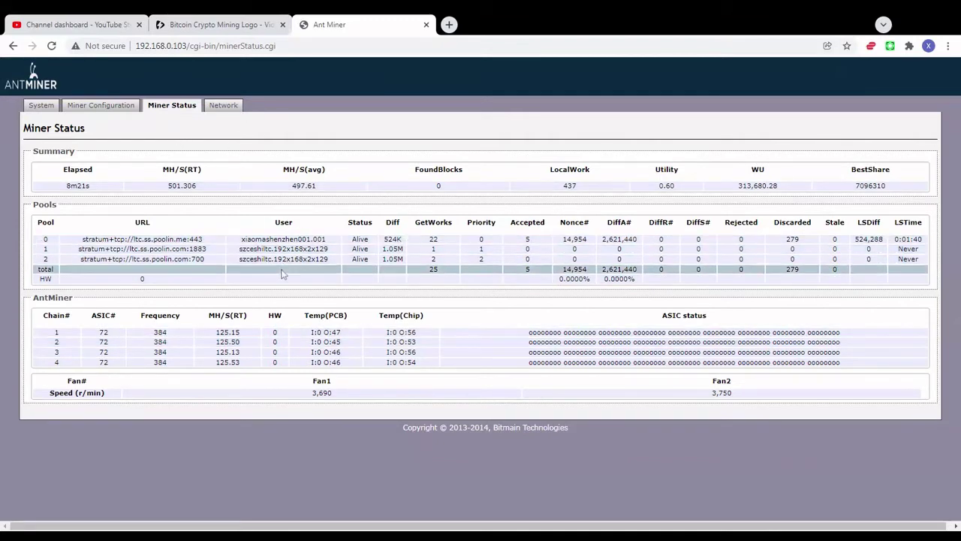
Step: Check the miner status for hash rate, temperatures and fan speeds, and review the general pool and fan configuration
left_click_drag(293, 192, 316, 189)
left_click(152, 109)
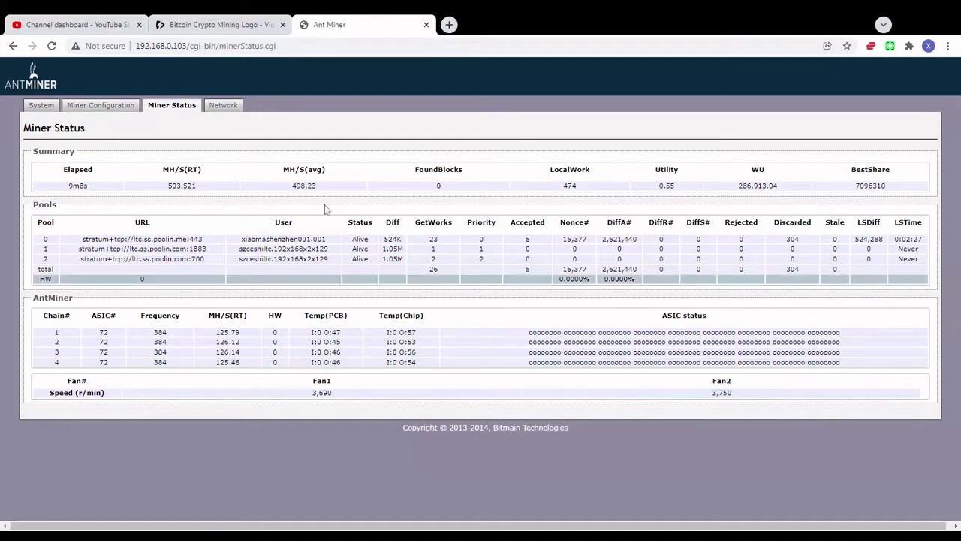
left_click(123, 107)
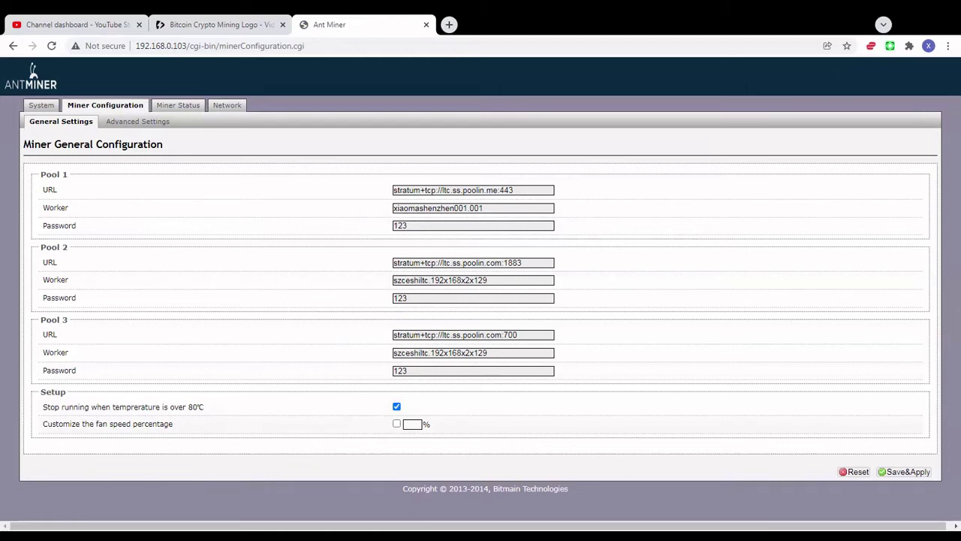
left_click(163, 110)
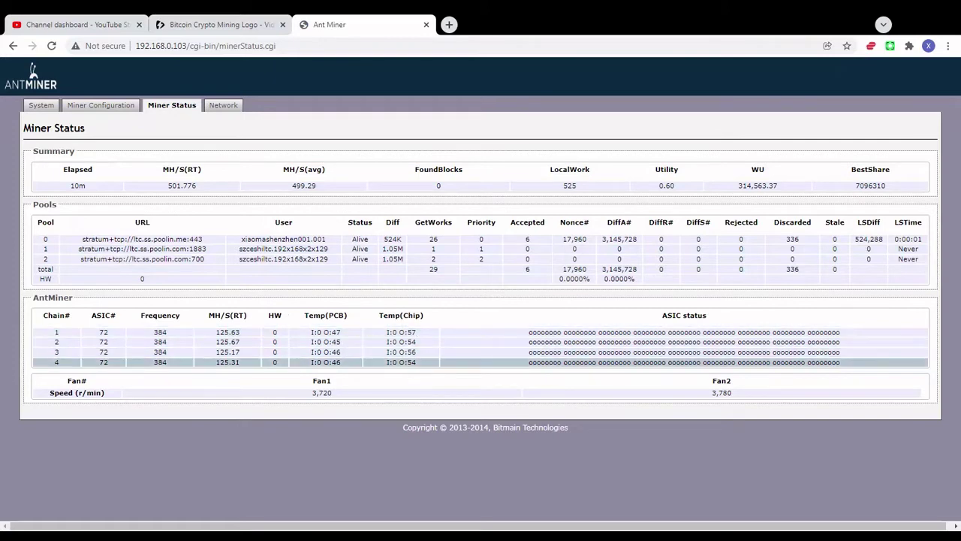
Step: Enable the custom fan speed percentage in the miner's general configuration, set it to 40%, and apply the change
left_click(111, 109)
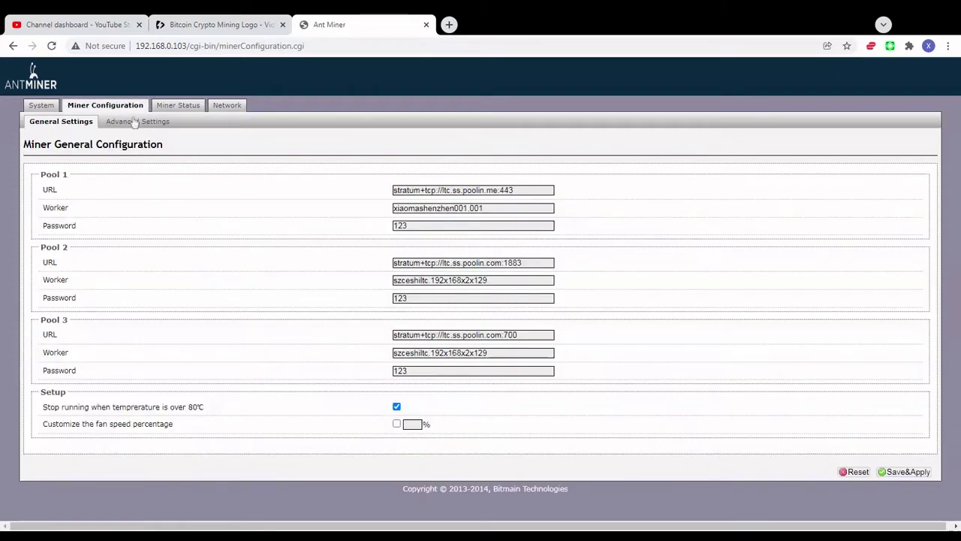
left_click(396, 425)
left_click(411, 424)
type("40")
left_click(900, 472)
Step: Examine the restarted miner's system overview, chip temperatures and fan speeds against the saved custom fan setting
left_click(166, 107)
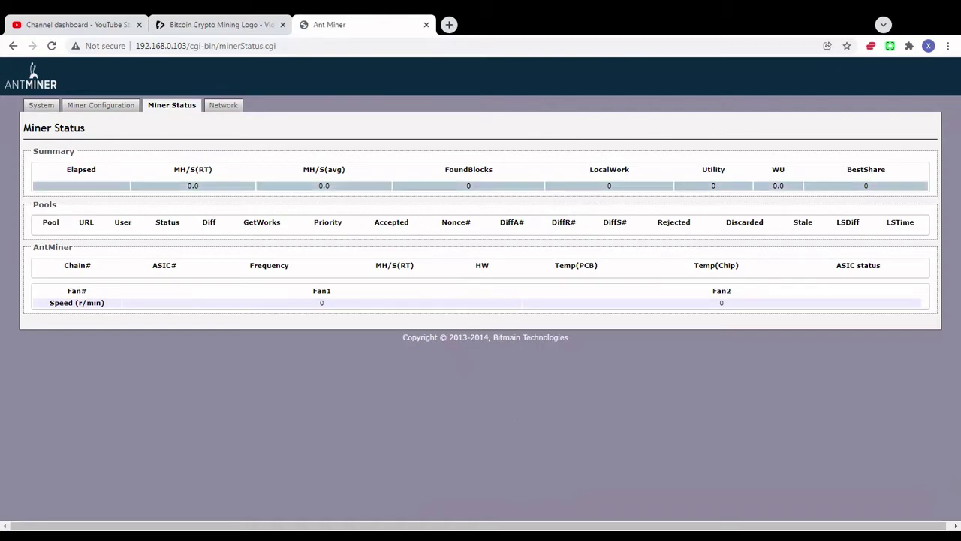
left_click(82, 106)
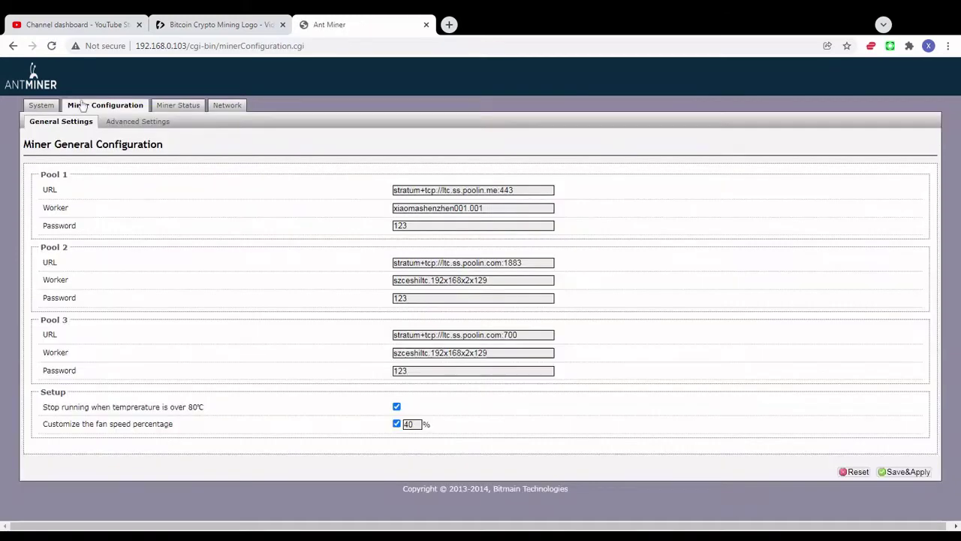
left_click(43, 107)
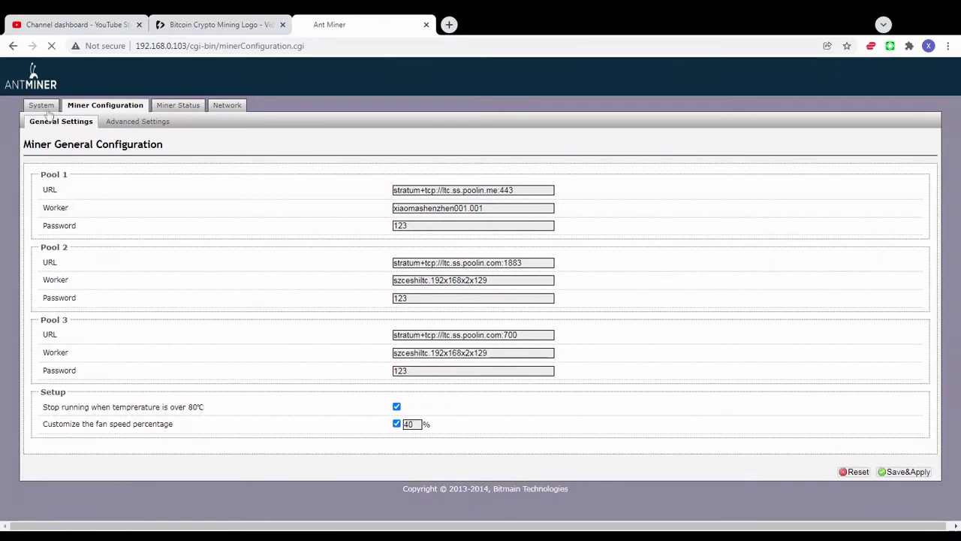
left_click(123, 106)
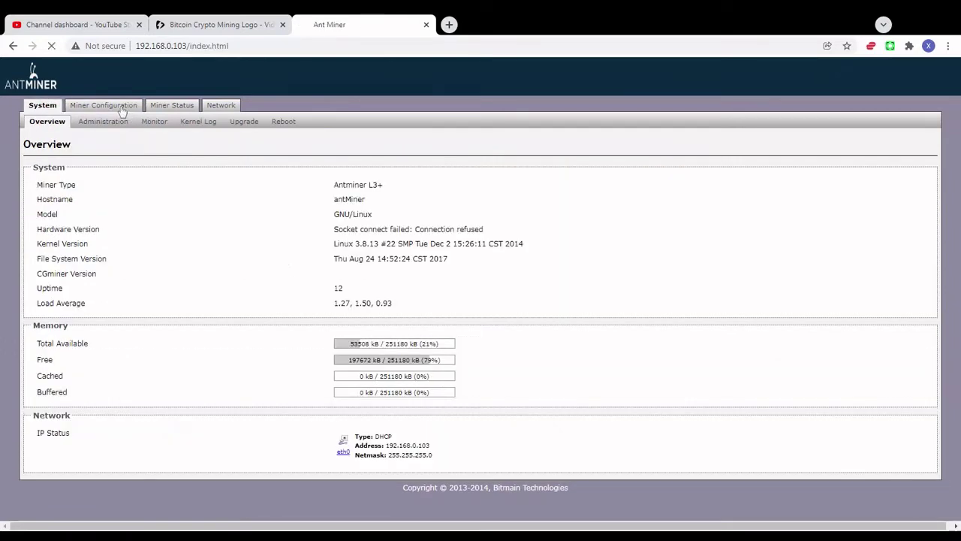
left_click(171, 110)
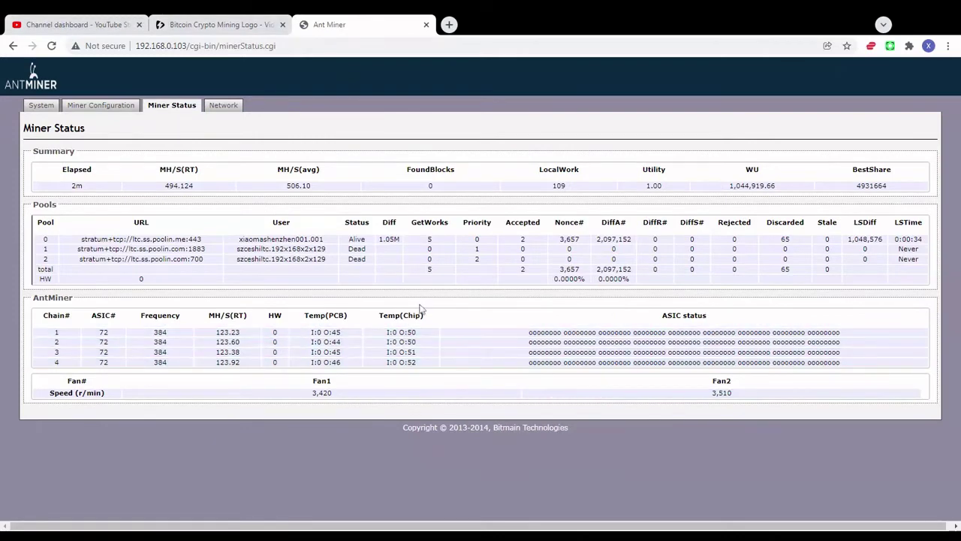
left_click(112, 107)
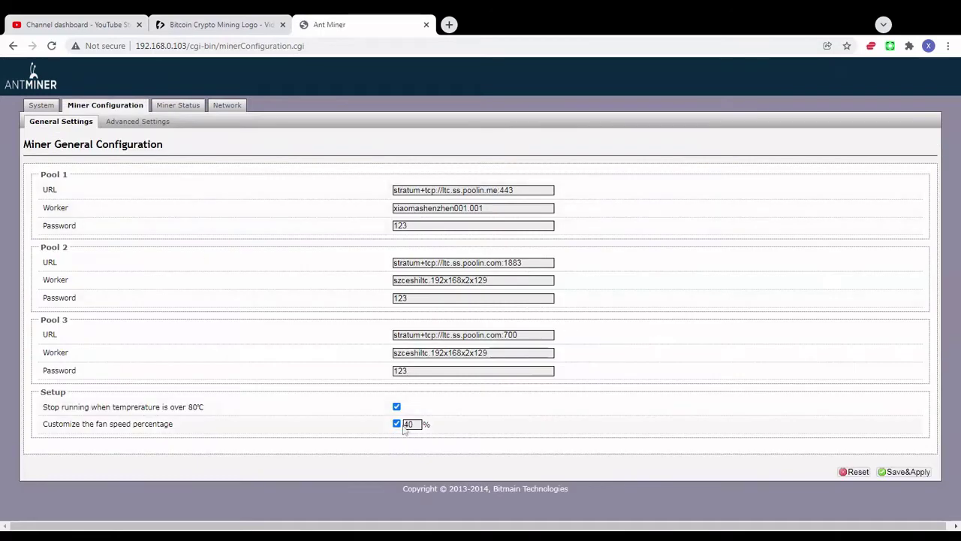
double_click(409, 424)
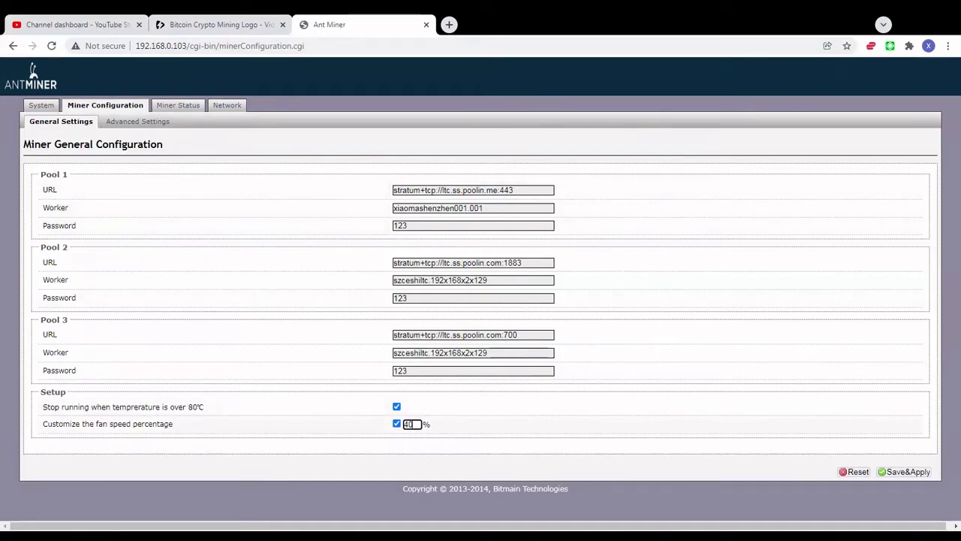
left_click(175, 106)
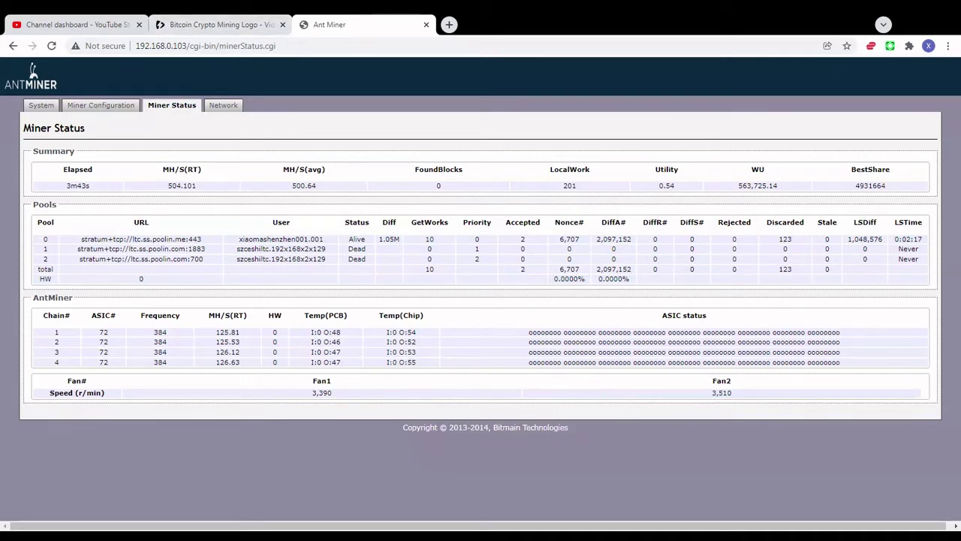
Step: Set the custom fan speed percentage to 30% in the general configuration and apply the change
left_click(92, 106)
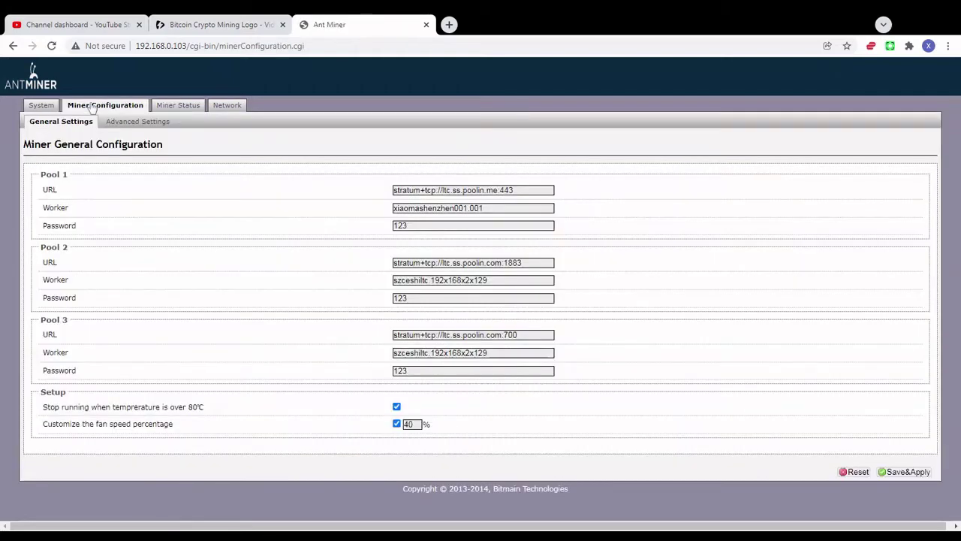
left_click(413, 424)
key("Tab")
type("3")
left_click(903, 471)
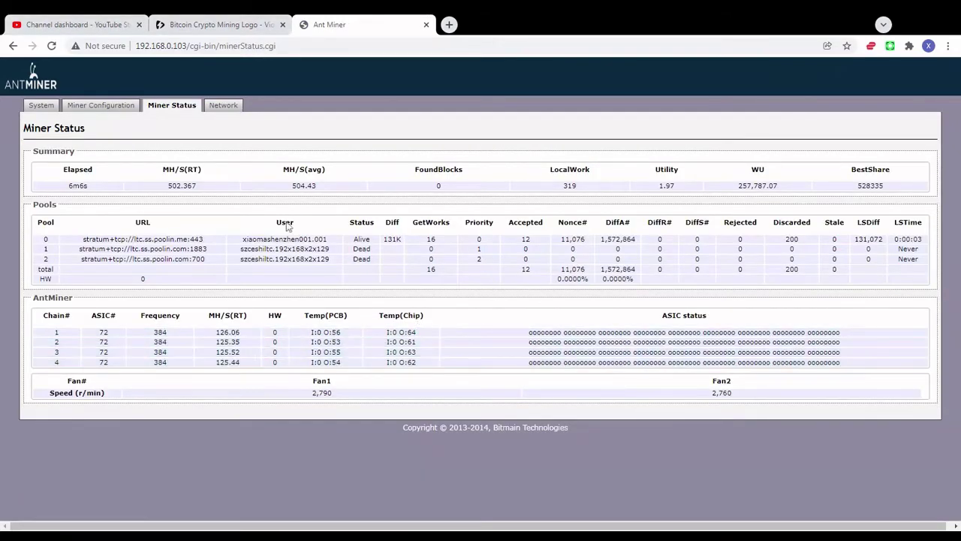
Step: Recheck the chip temperatures and fan speeds, and apply a custom fan speed of 33%
left_click(100, 105)
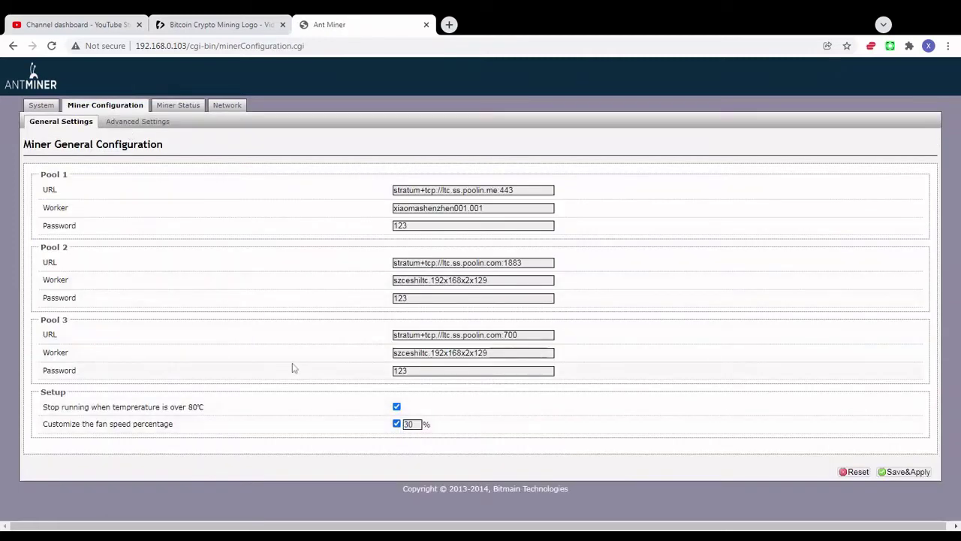
left_click(171, 109)
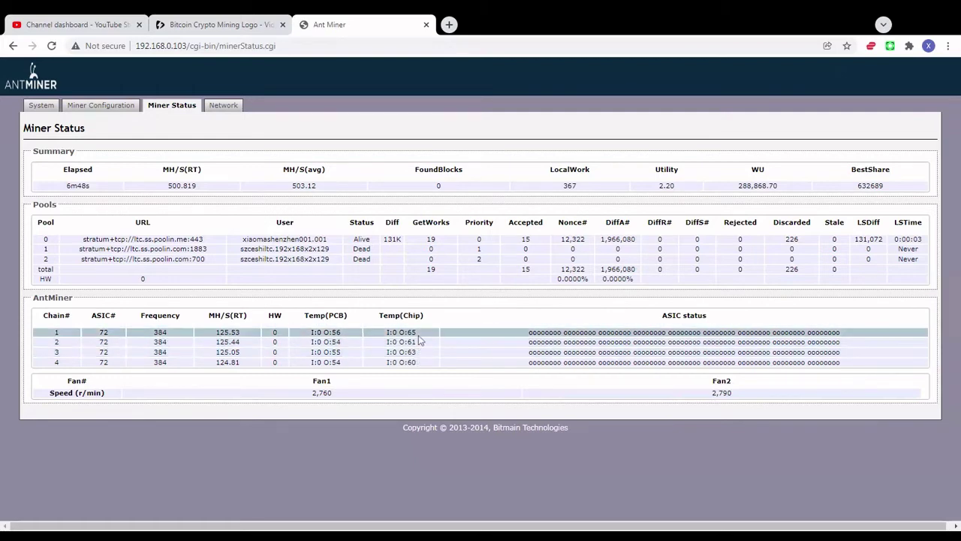
left_click(123, 110)
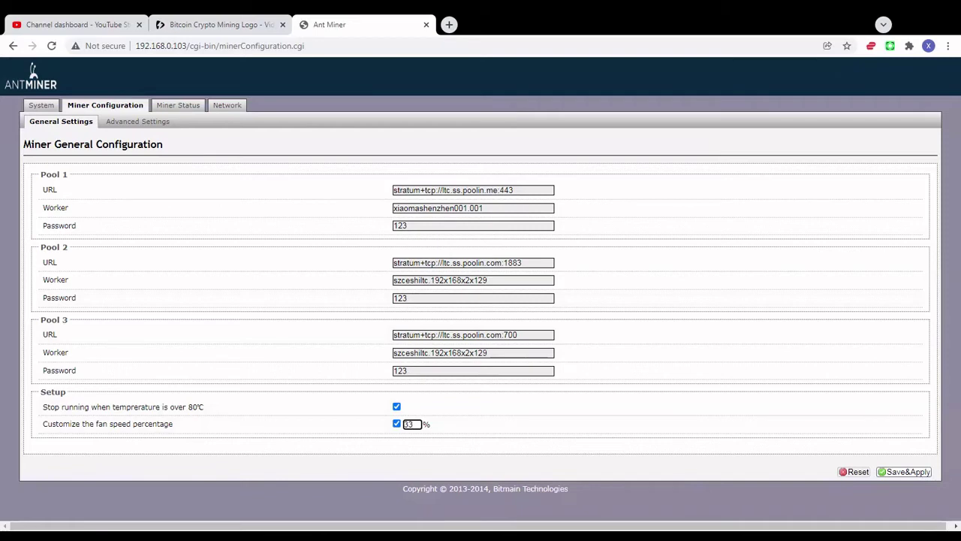
left_click(900, 473)
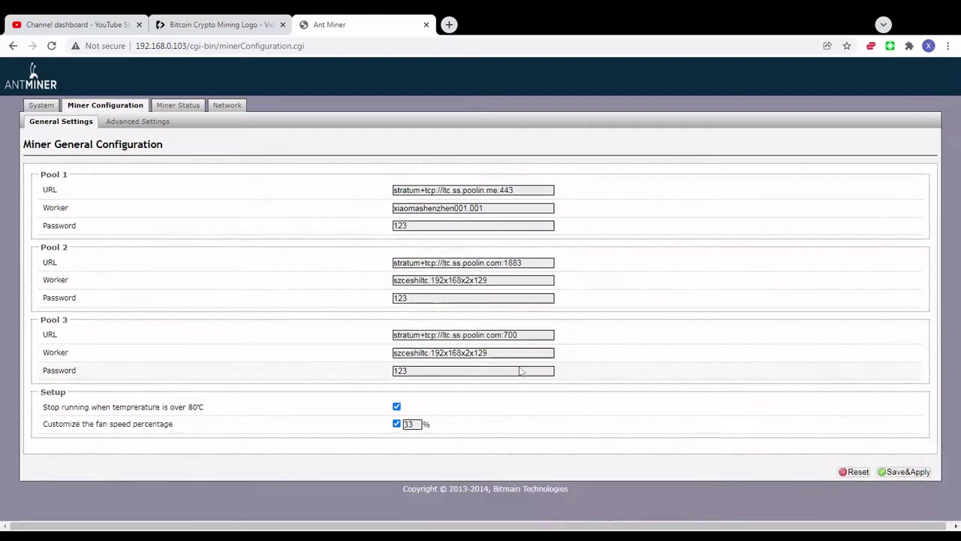
Step: Review the system overview after the restart and inspect the chip temperatures of all four chains in the miner status
left_click(164, 107)
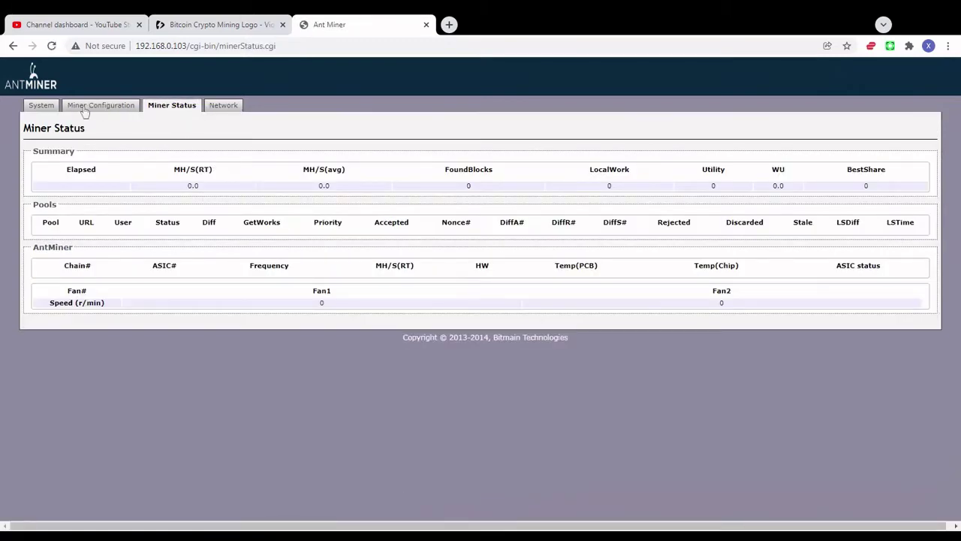
left_click(44, 107)
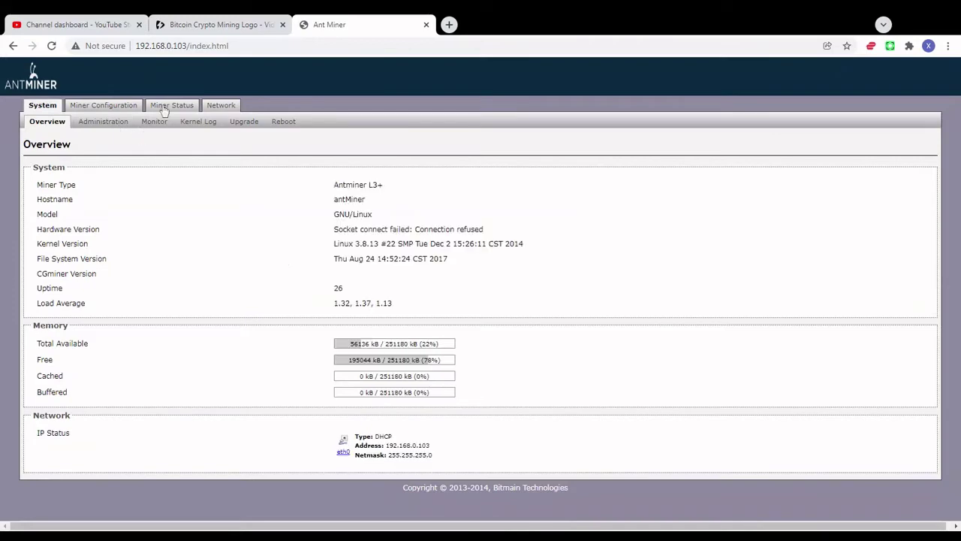
left_click(164, 109)
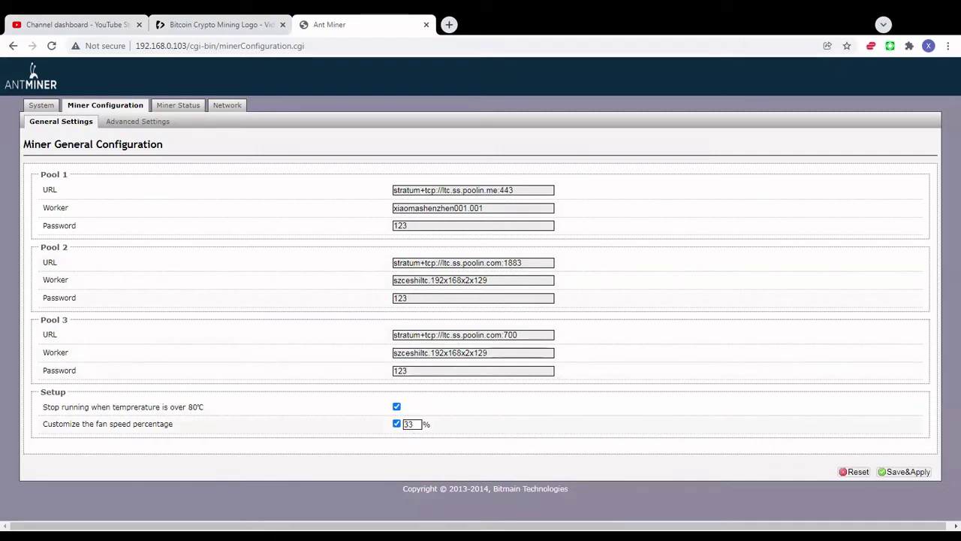
left_click(167, 107)
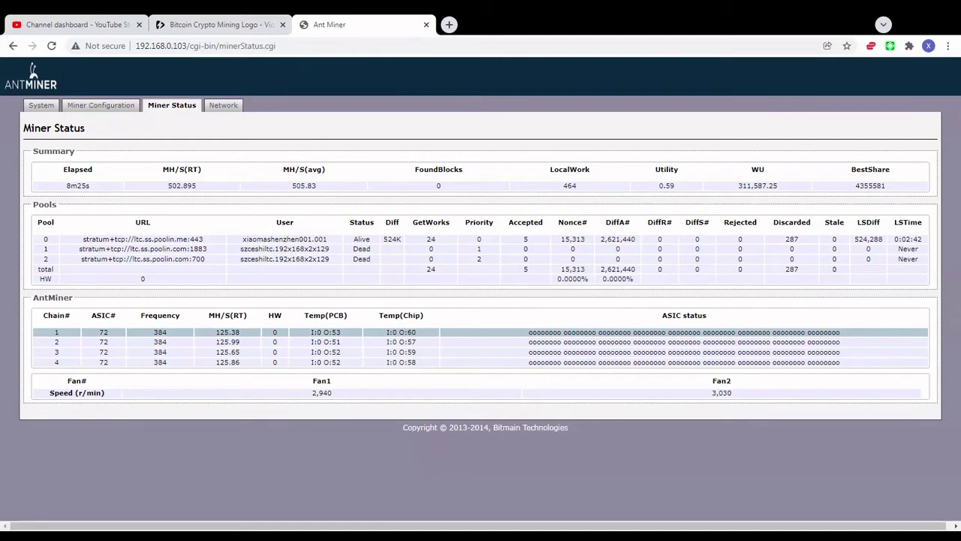
left_click_drag(383, 337, 421, 368)
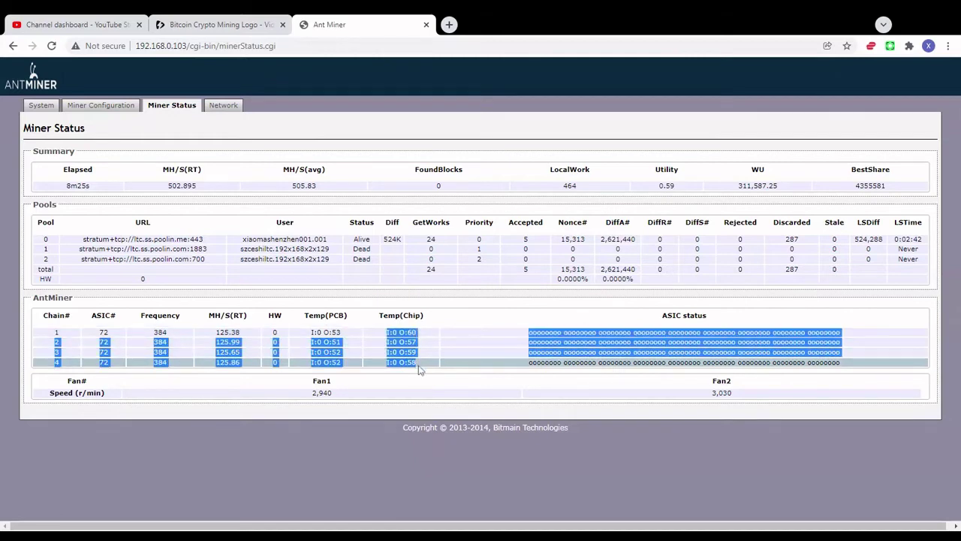
left_click(419, 365)
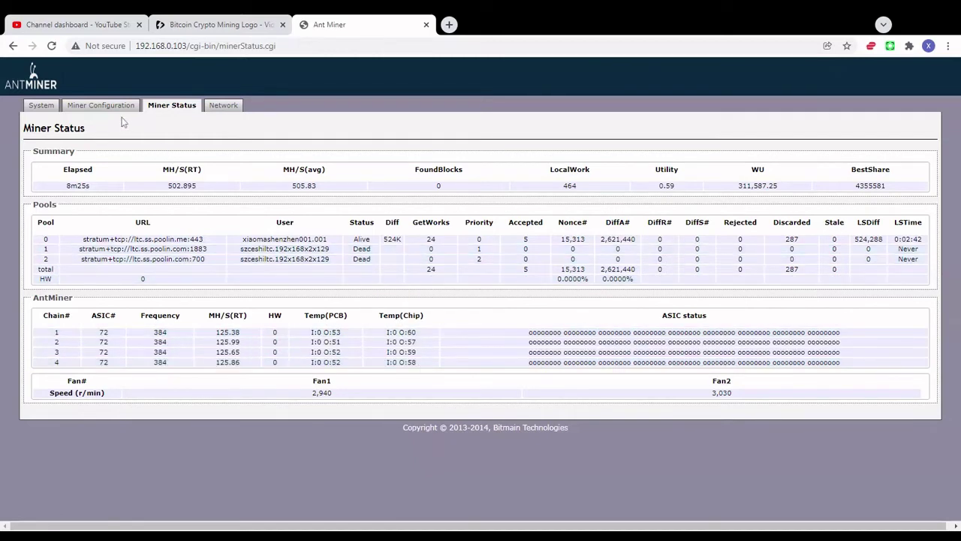
Step: Compare the custom fan speed setting with the reported speeds of both fans and the chip temperature of chain 1
left_click(105, 106)
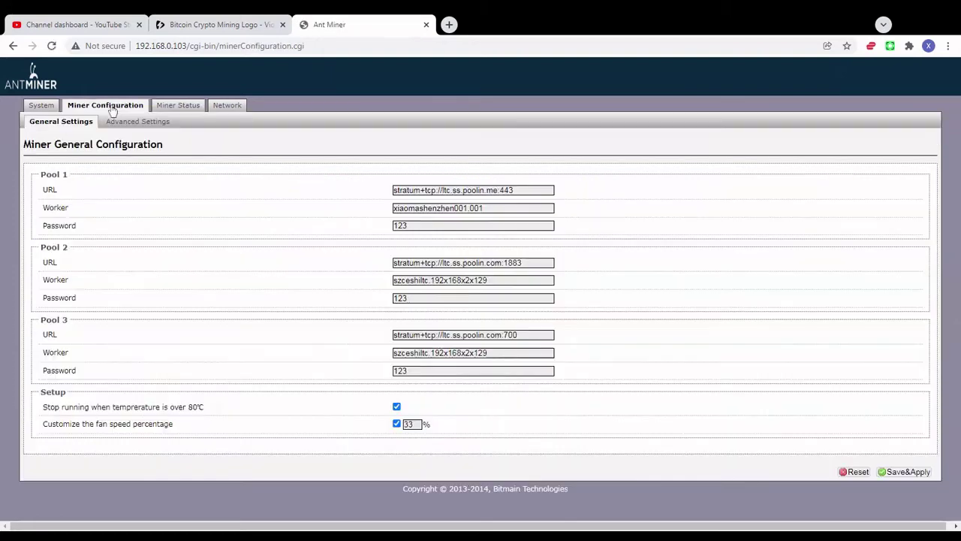
left_click(418, 425)
left_click(185, 110)
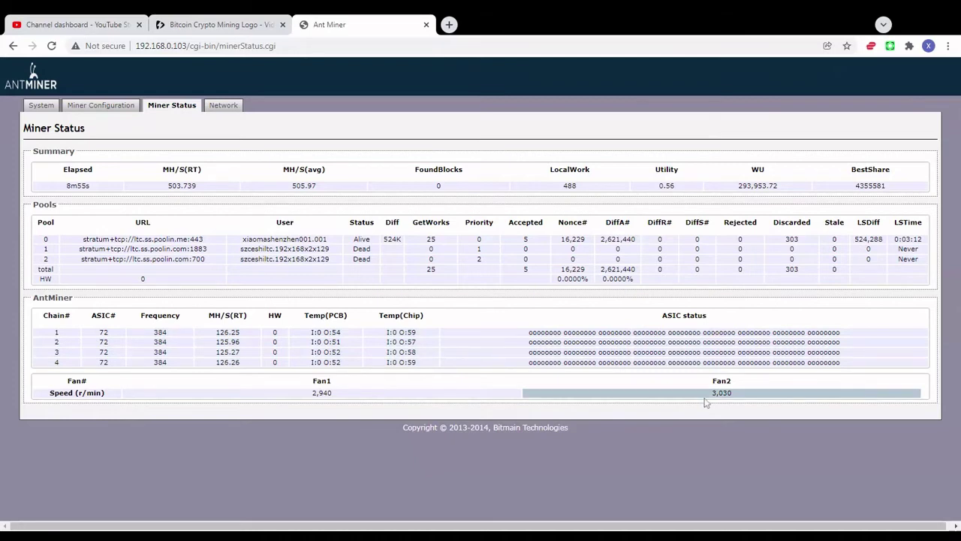
left_click(122, 107)
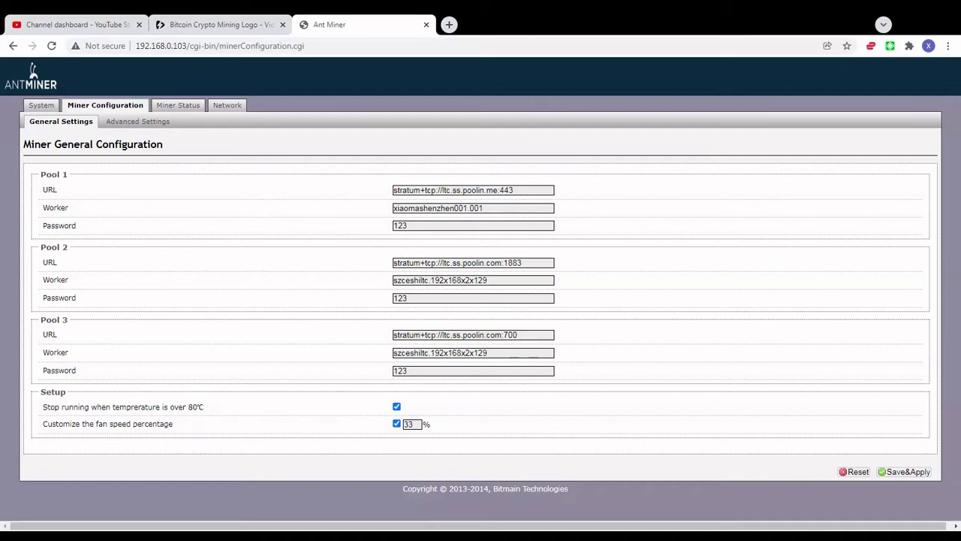
left_click(169, 106)
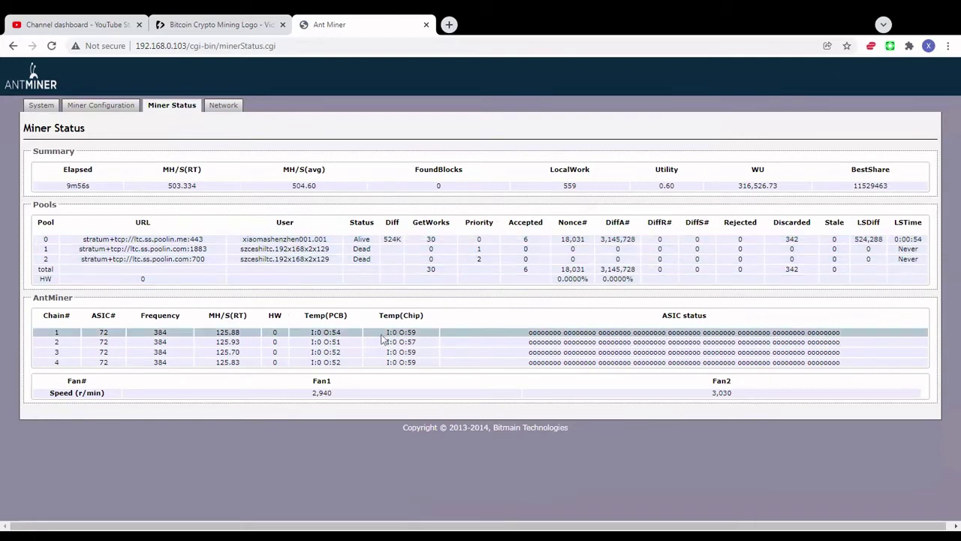
left_click_drag(386, 333, 417, 336)
left_click(418, 338)
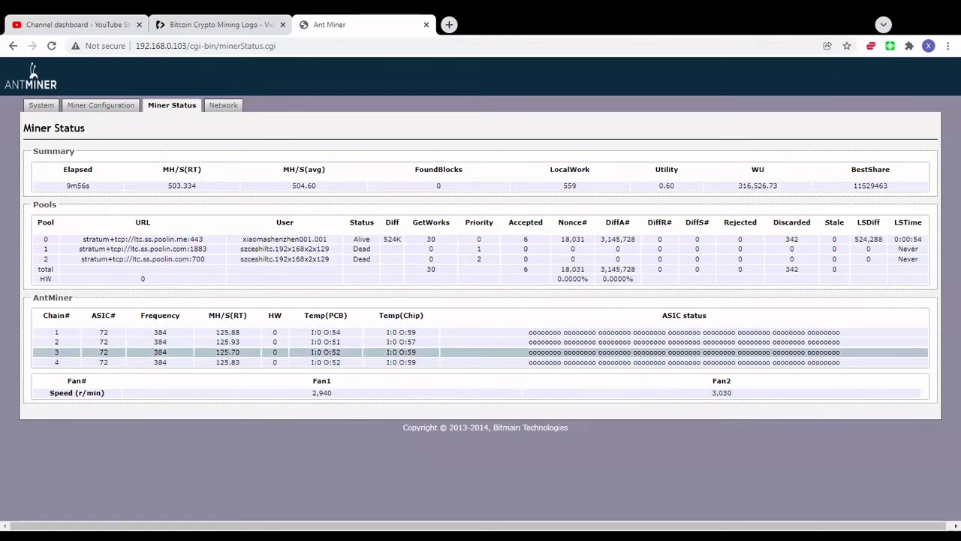
left_click(187, 111)
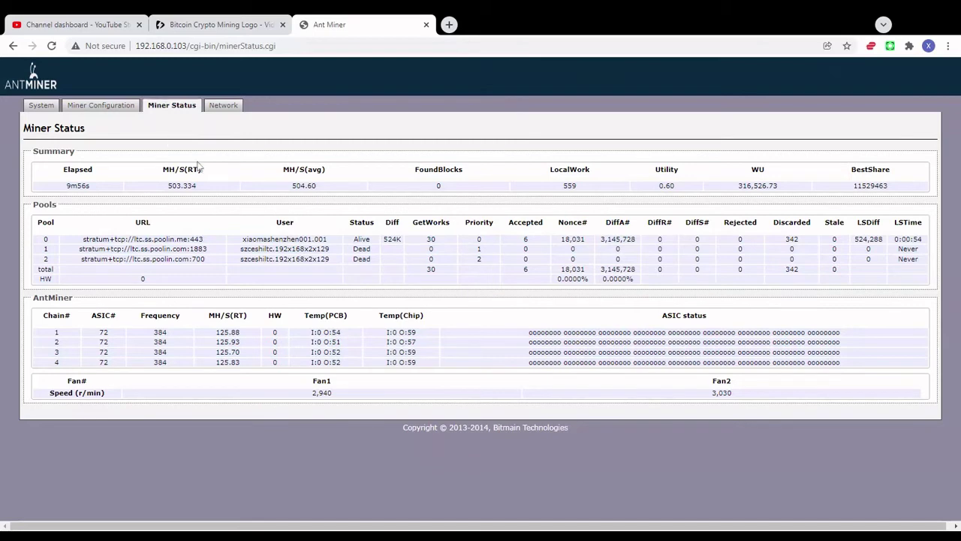
Step: Turn off the custom fan speed percentage in the general configuration and apply the change
left_click(101, 109)
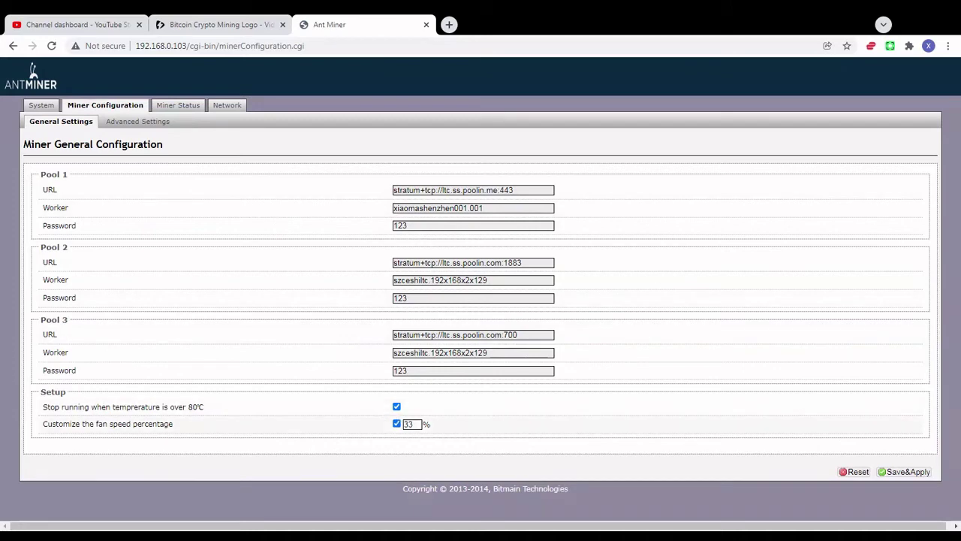
left_click(397, 424)
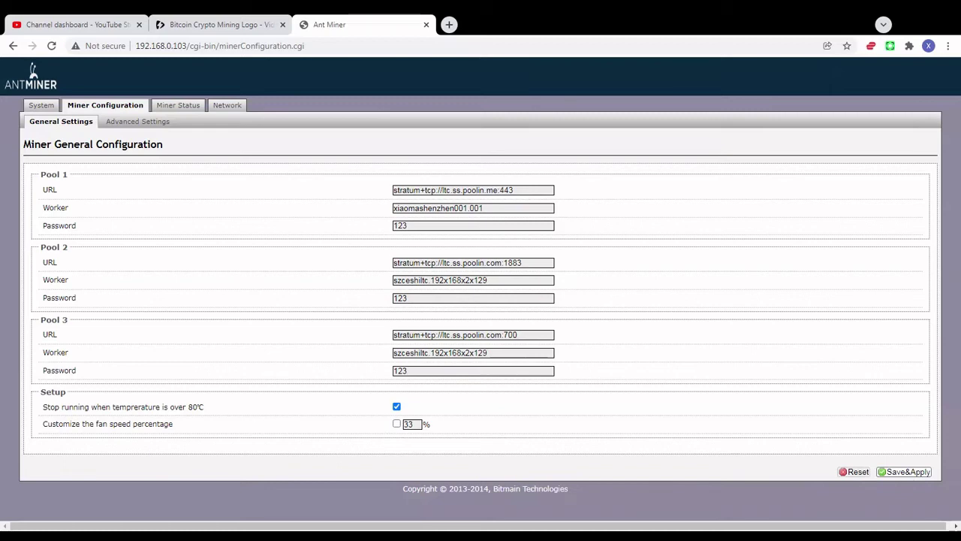
left_click(904, 472)
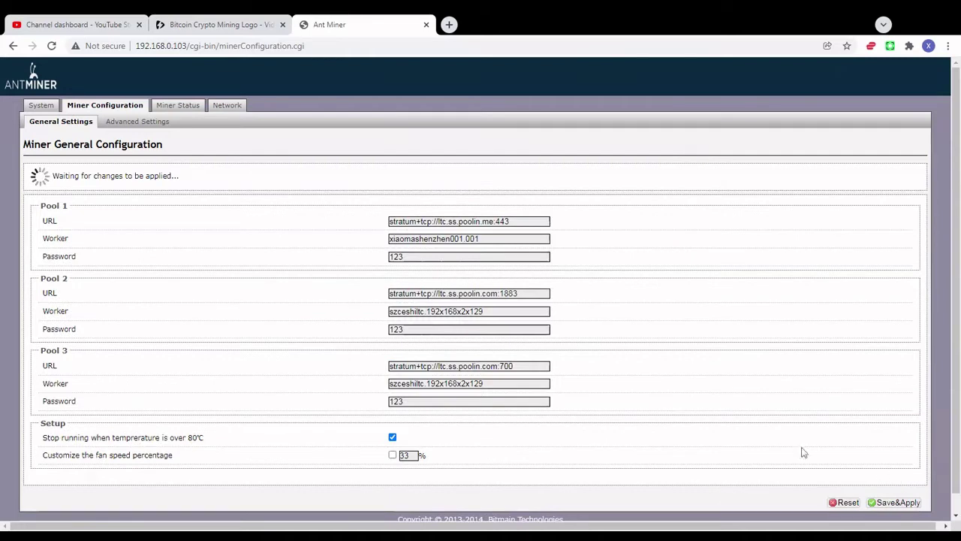